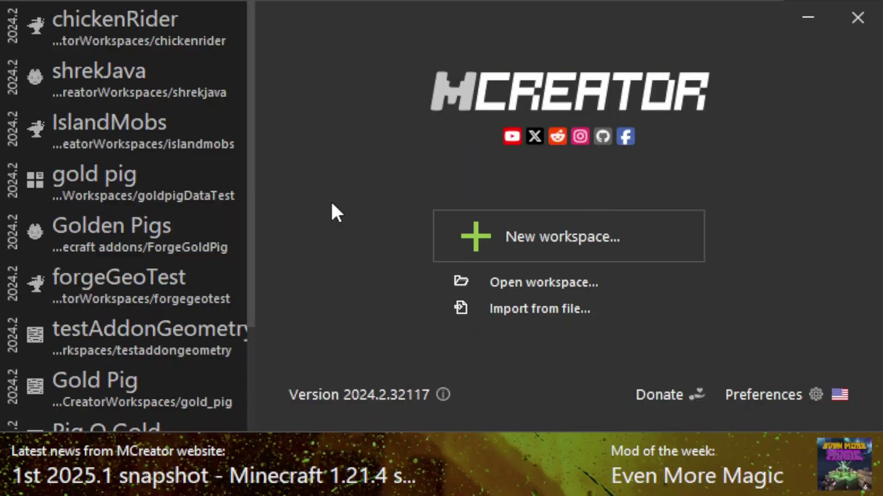
Create a new Minecraft Forge mod workspace for 1.20.1 with the mod display name MobRider.
click(503, 245)
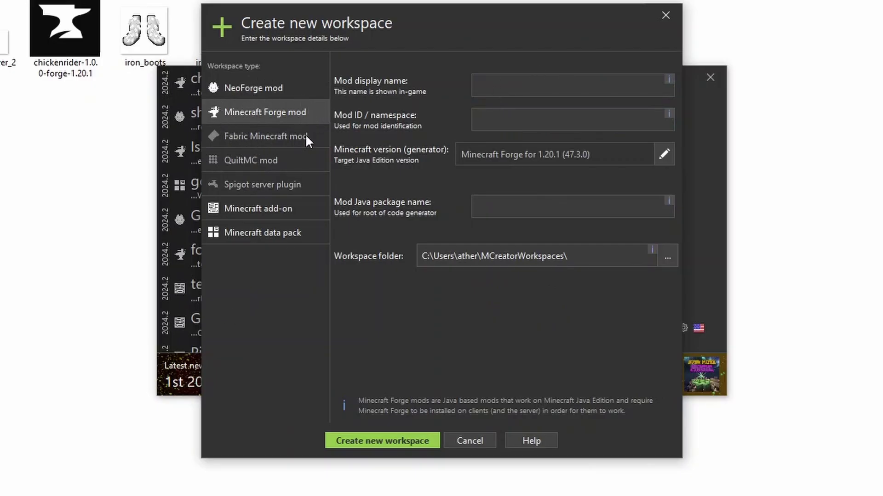
click(522, 85)
text(MobRider)
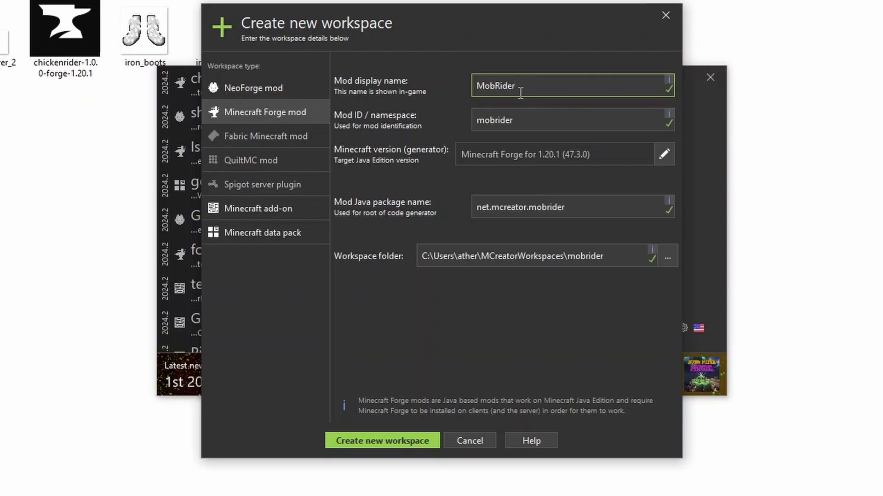
click(373, 439)
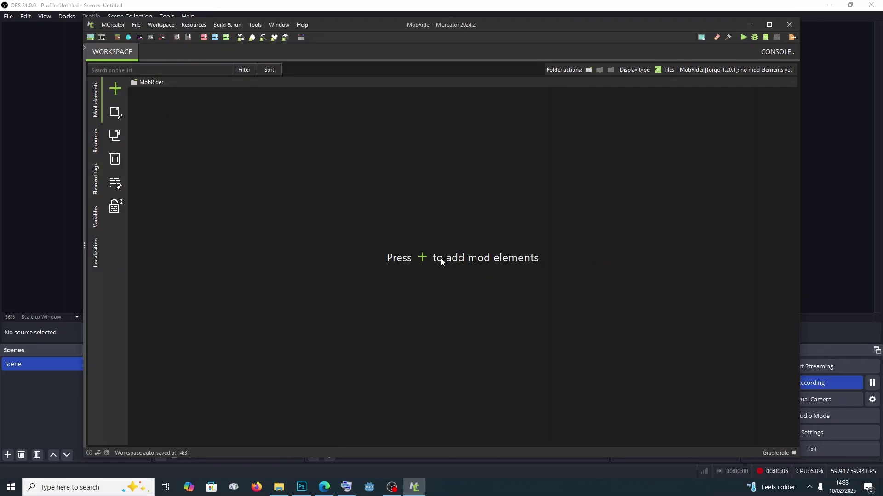
Add a living entity mod element named RidableChicken and set its entity model to Chicken.
click(115, 88)
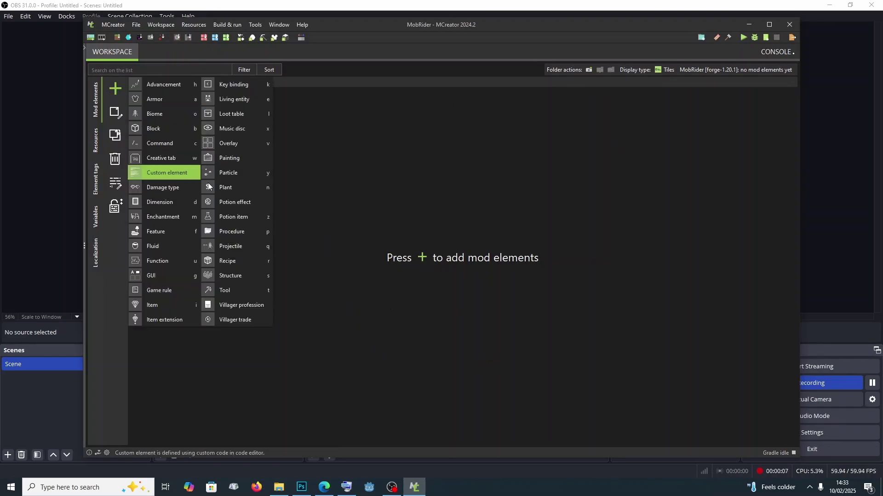
click(238, 94)
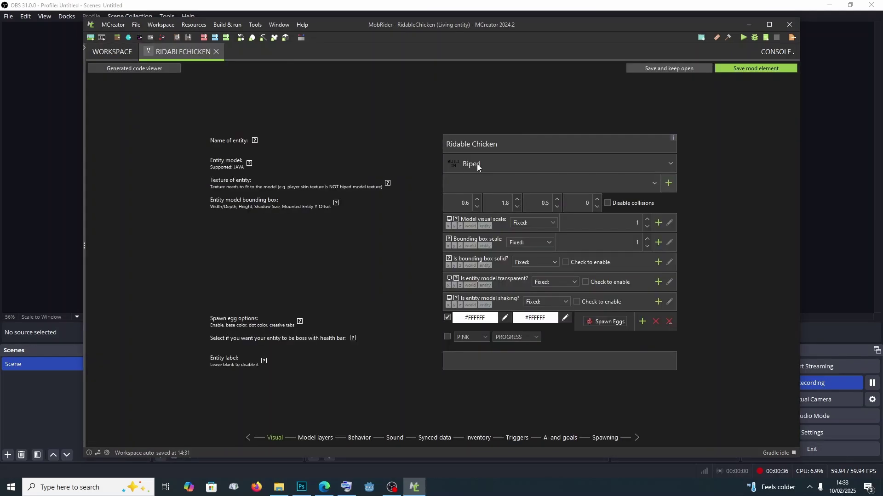
click(477, 164)
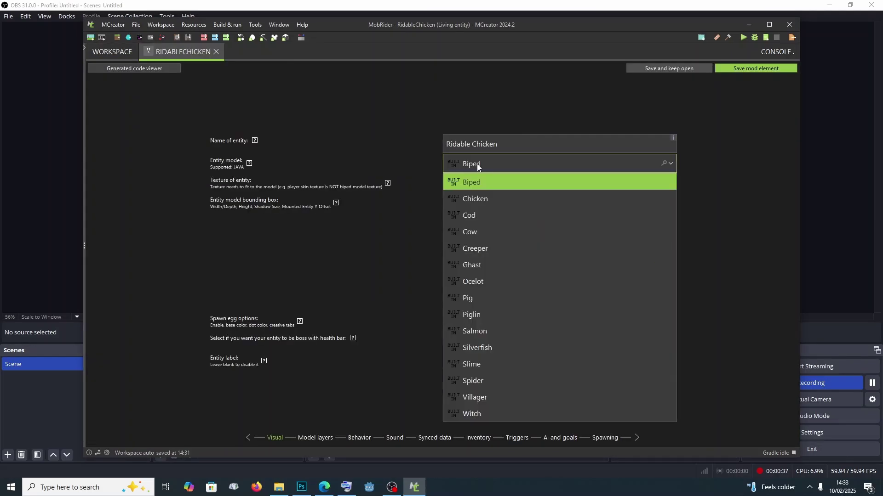
click(478, 202)
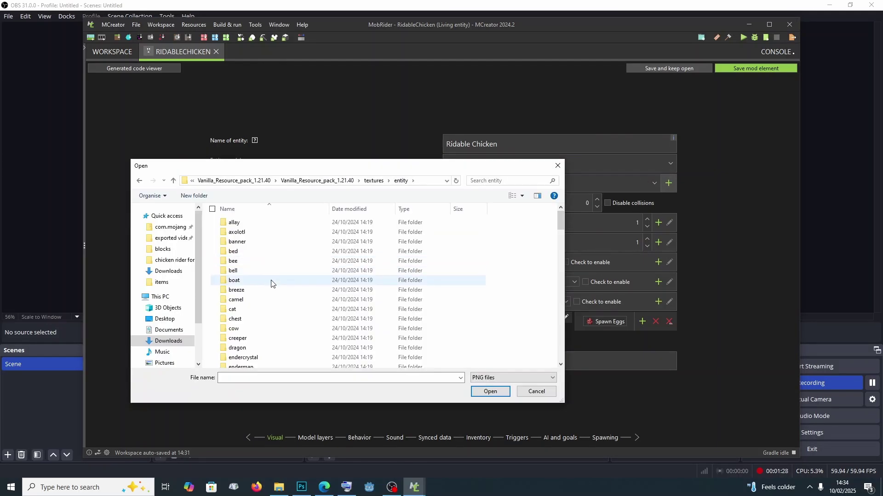
Import the chicken PNG from the vanilla resource pack's entity textures and assign it as the entity's texture.
scroll(271, 284, down, 15)
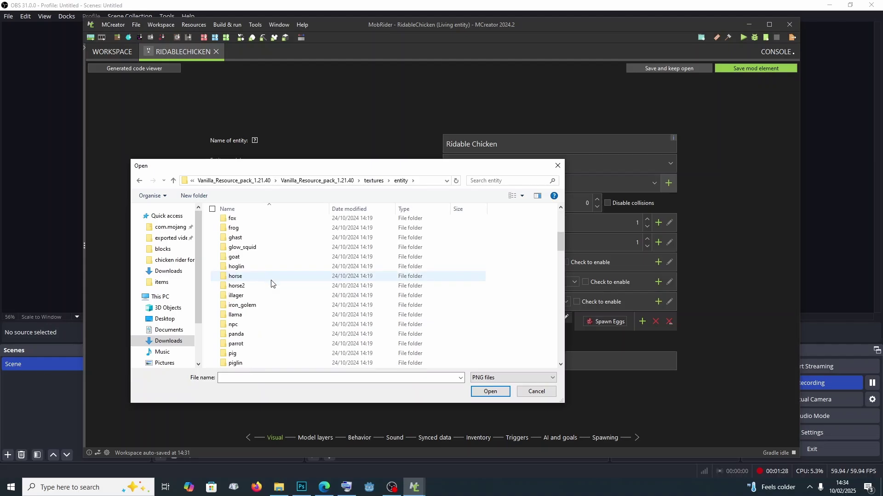
click(260, 316)
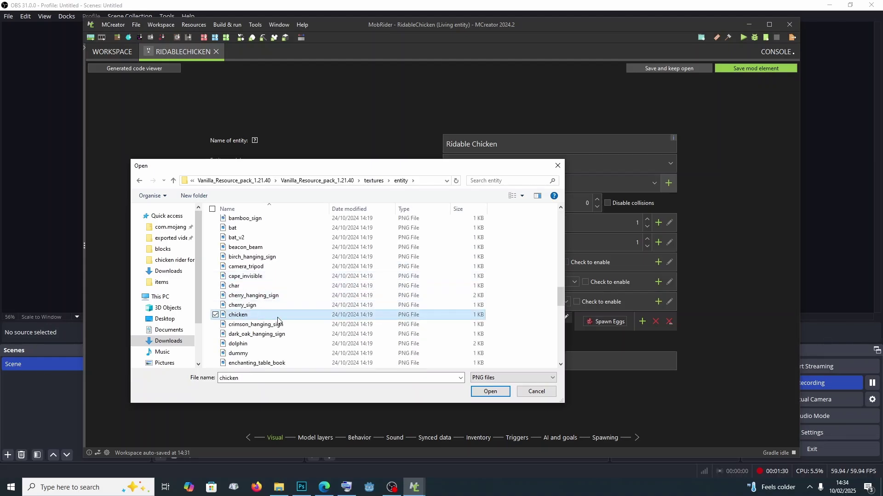
click(488, 392)
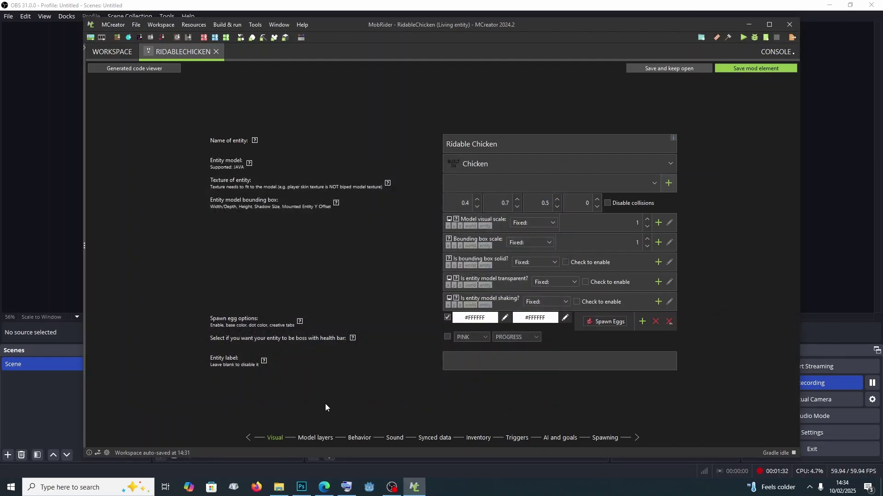
click(652, 181)
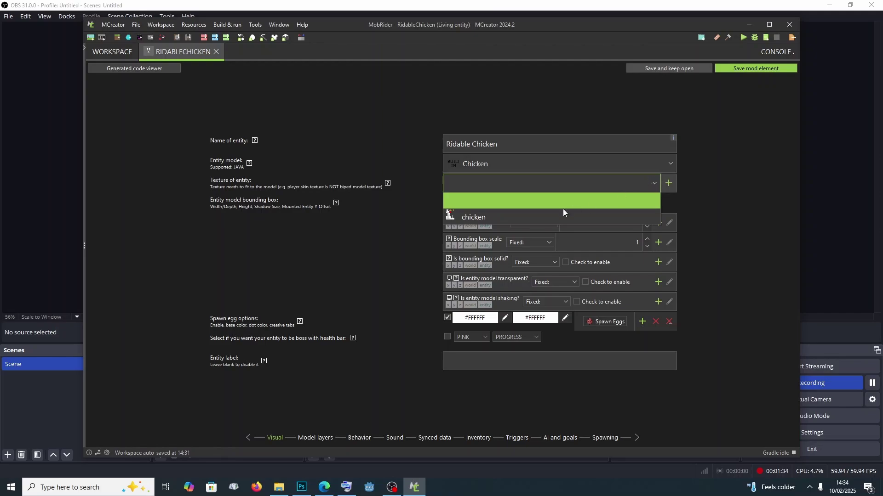
click(504, 219)
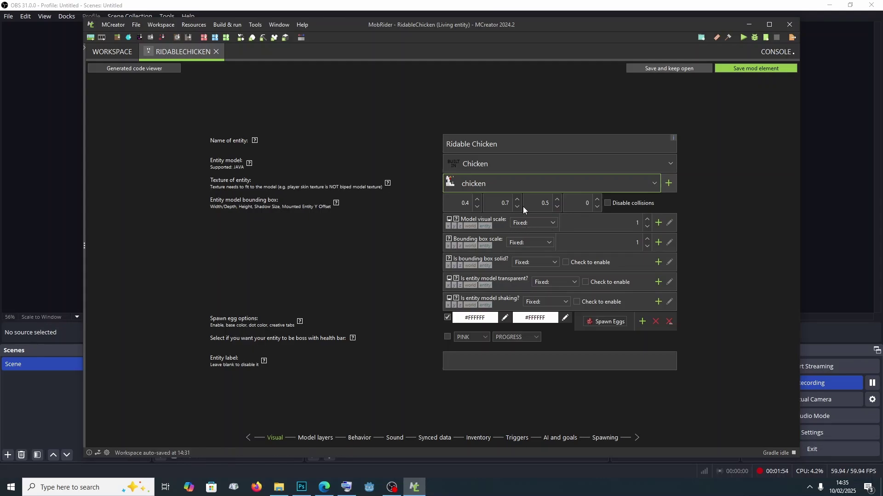
Set the spawn egg's base color to white (#FFFFFF) and its dot color to red (#CC0033).
click(645, 222)
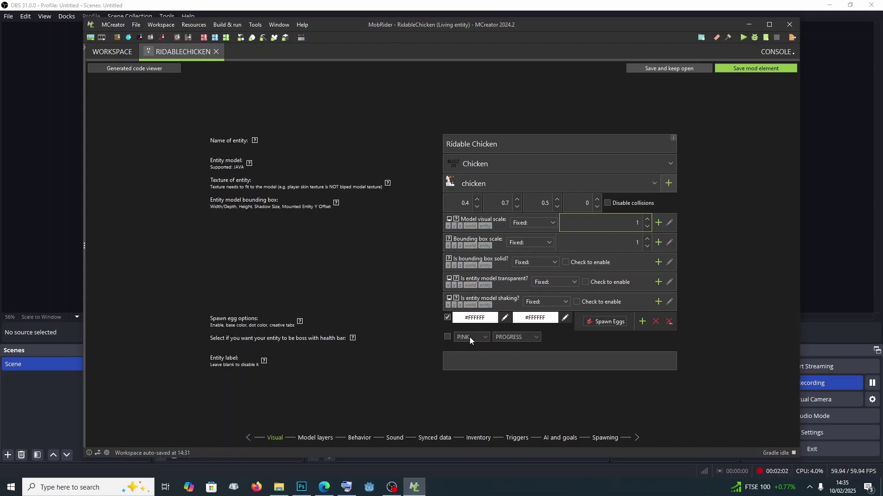
click(505, 318)
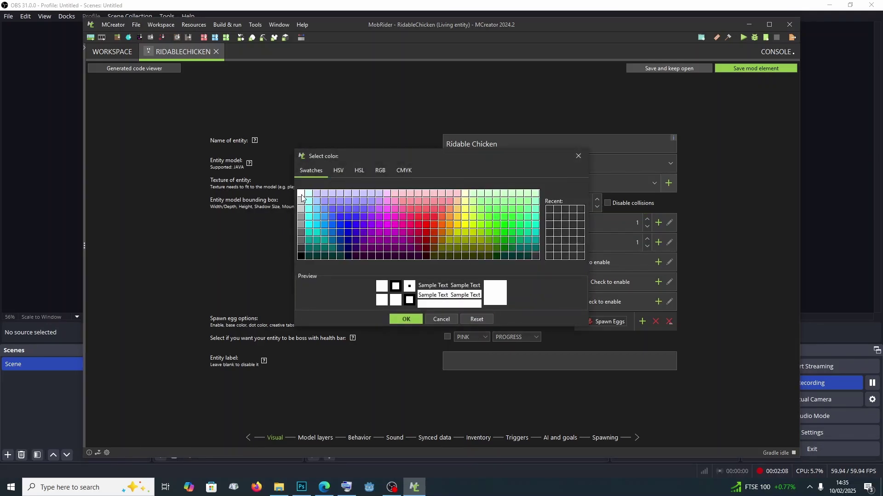
click(402, 318)
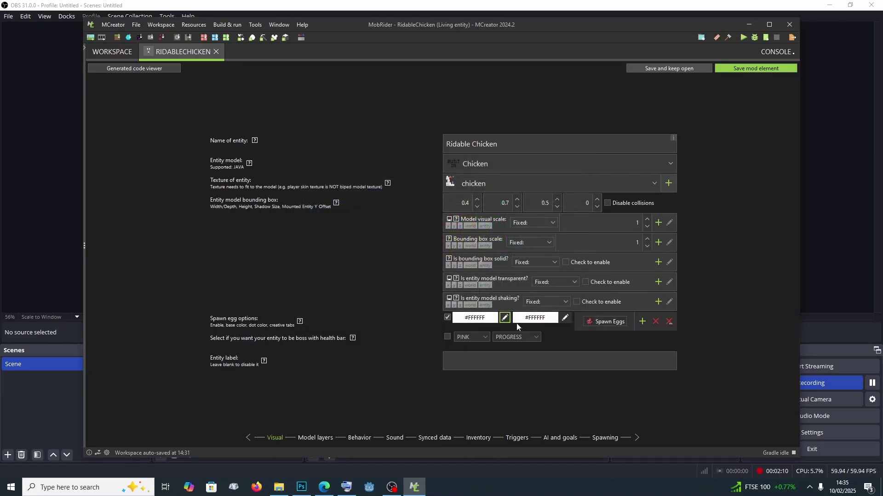
click(565, 318)
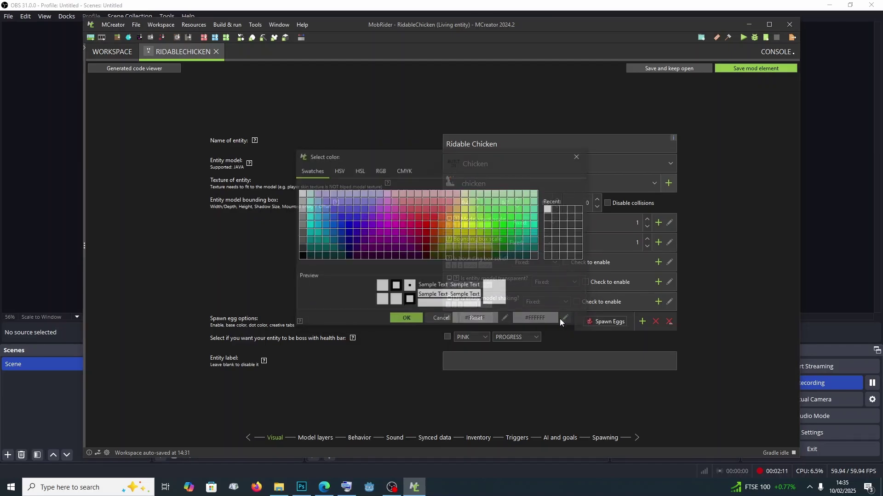
click(419, 230)
click(408, 319)
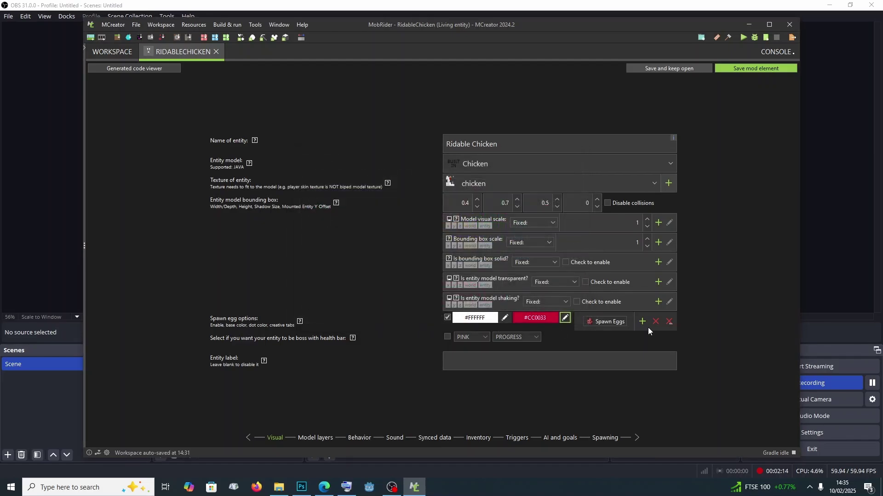
In the entity's behavior settings, set the movement speed to 1 and the step height to 1.
click(359, 438)
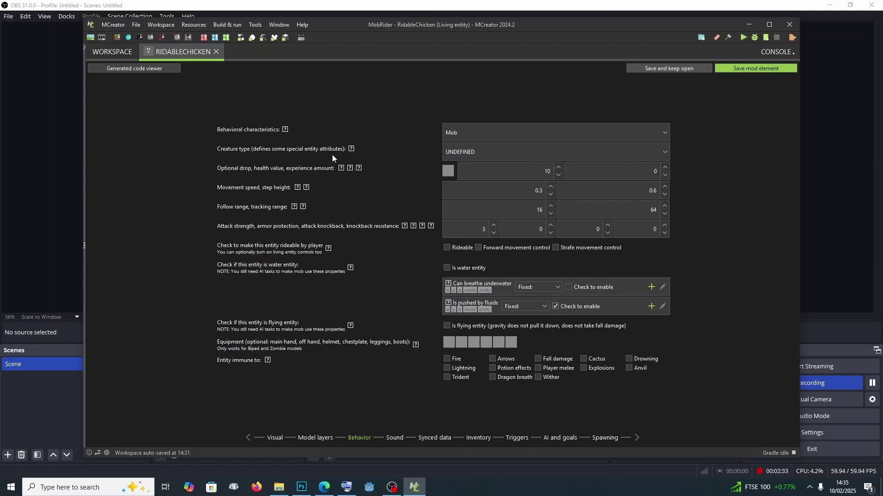
click(469, 151)
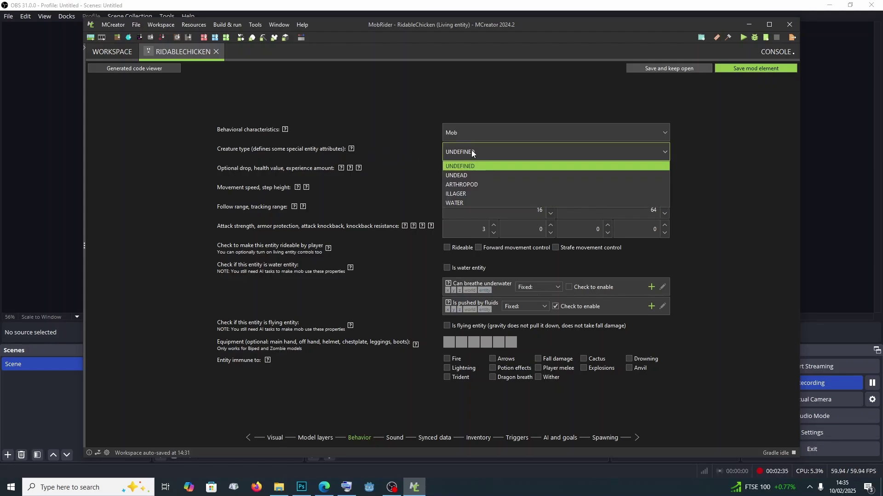
click(472, 152)
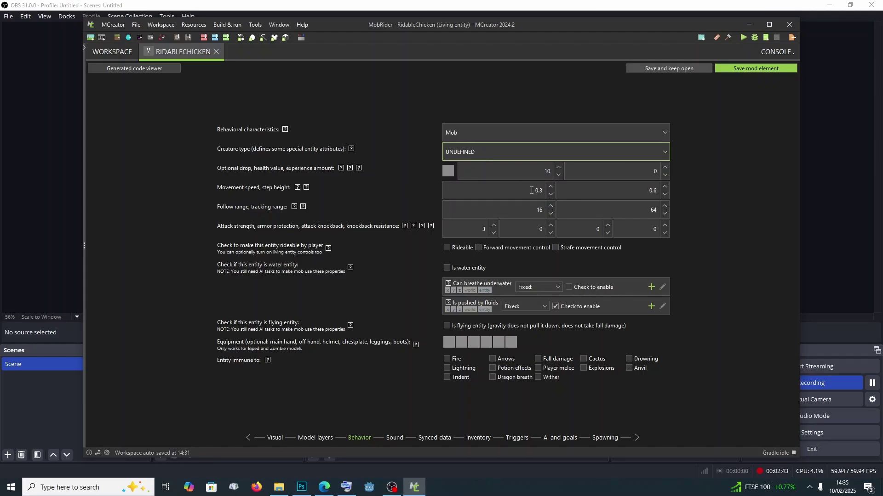
drag(532, 191, 551, 194)
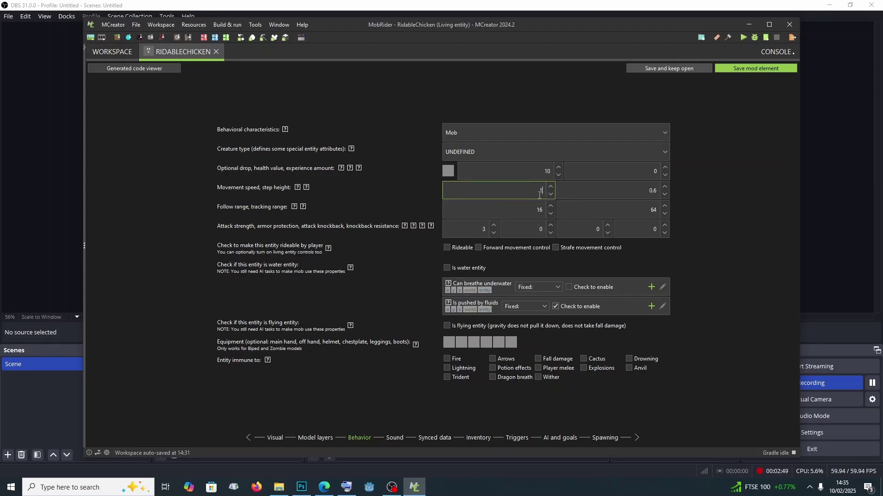
drag(640, 190, 667, 191)
text(1)
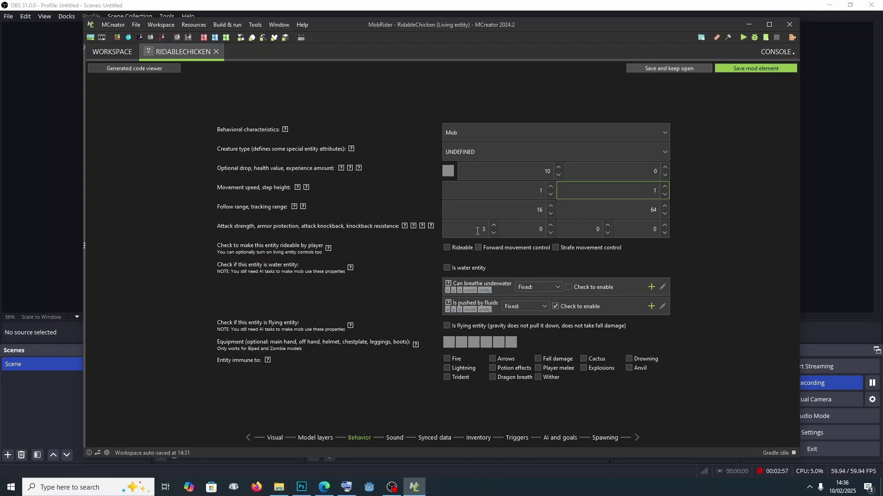
Make the entity rideable with forward and strafe movement control, and make it immune to fall damage.
click(445, 249)
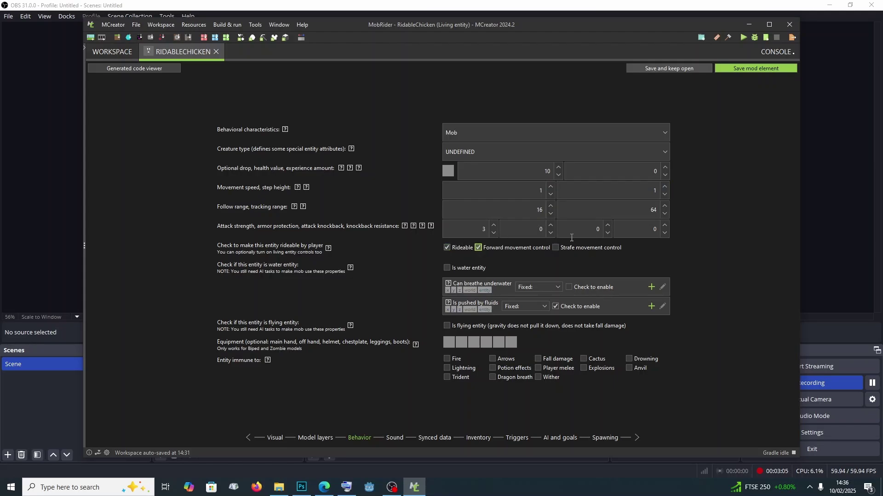
click(556, 245)
click(537, 359)
click(393, 439)
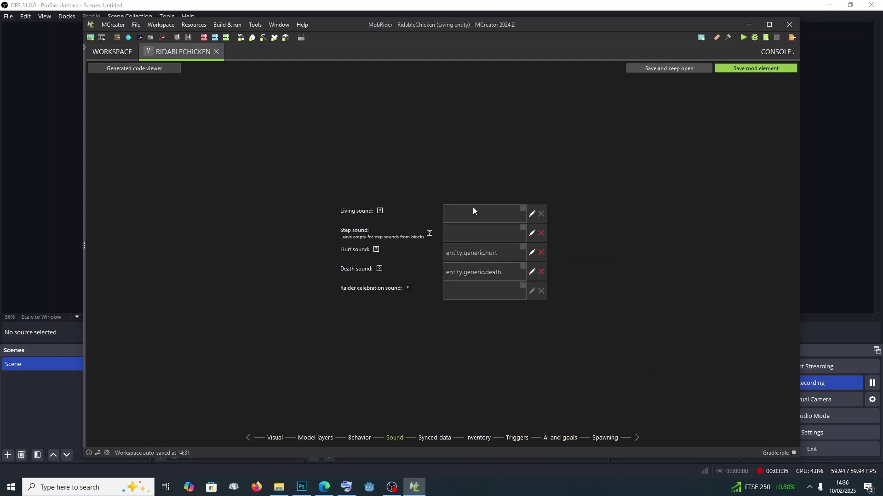
click(532, 214)
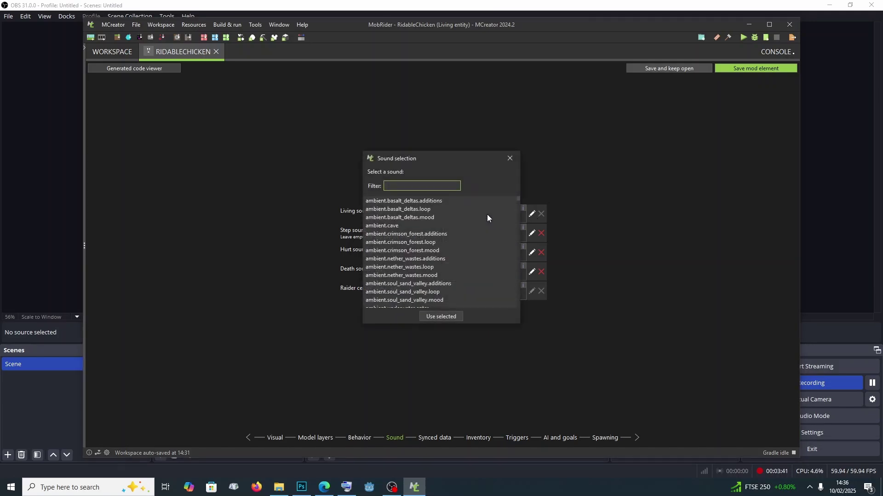
text(ch)
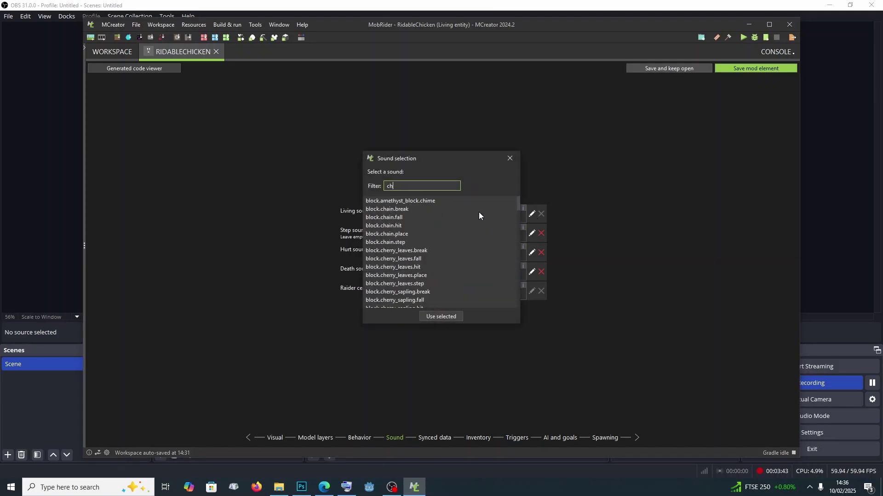
text(ic)
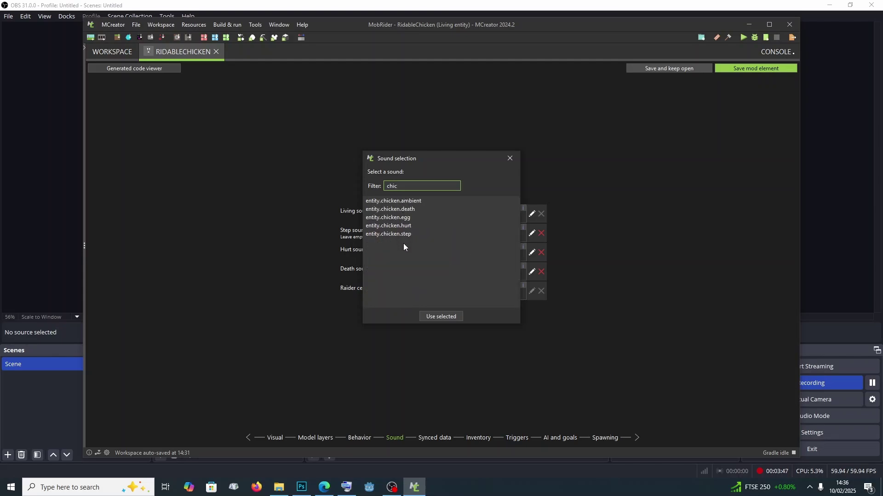
click(508, 159)
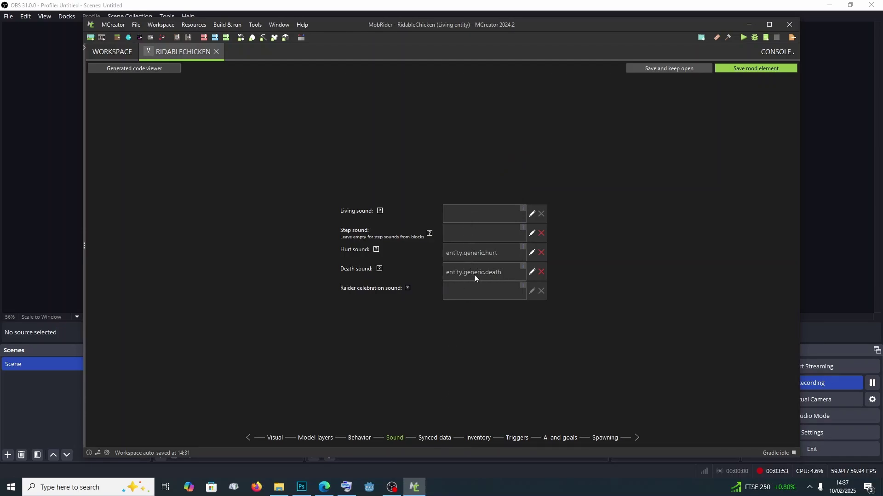
Filter the sounds for "chic" and set the entity's death sound to entity.chicken.death.
click(505, 274)
text(ch)
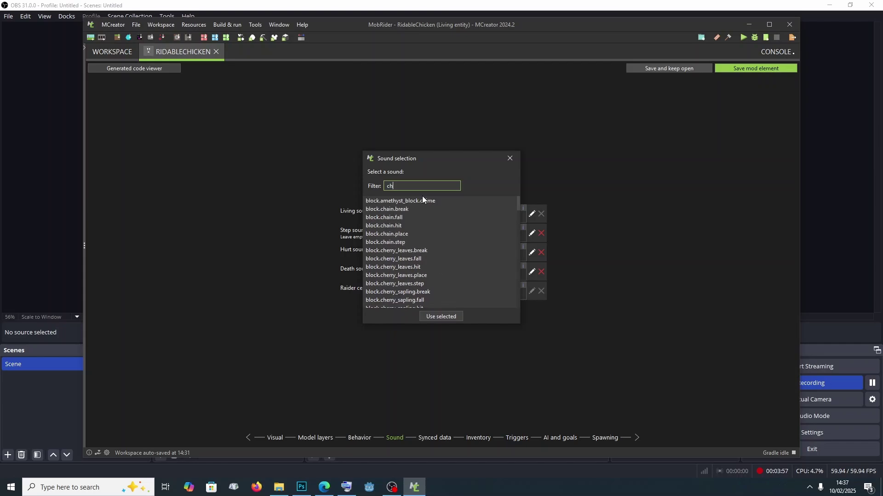
text(ic)
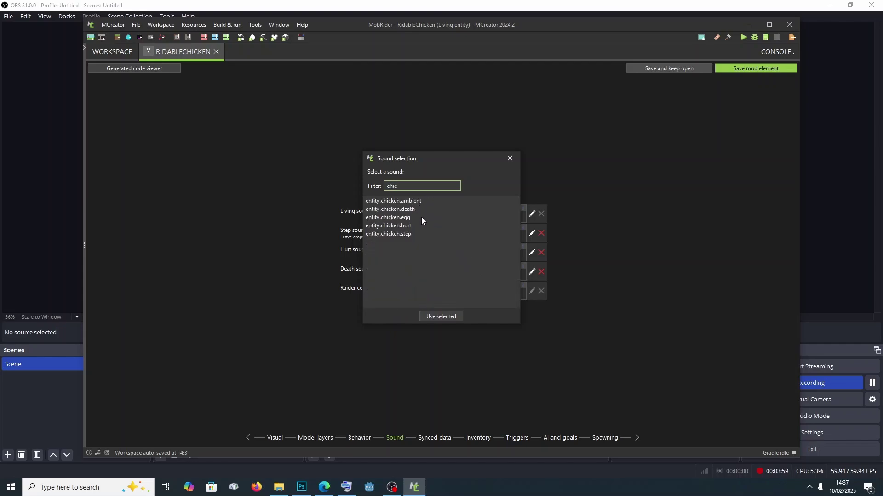
click(405, 208)
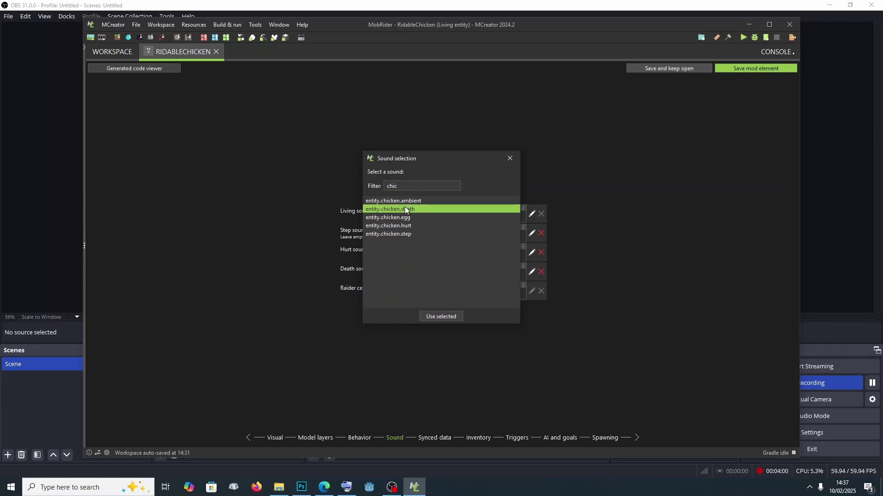
click(440, 316)
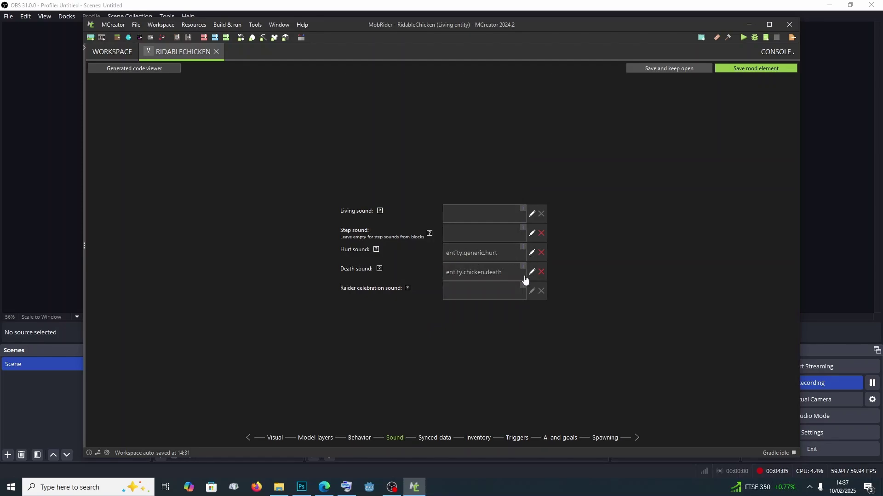
In the chicken entity's AI and goals settings, choose an entity base for it, leaving inventory and triggers at their defaults.
click(435, 438)
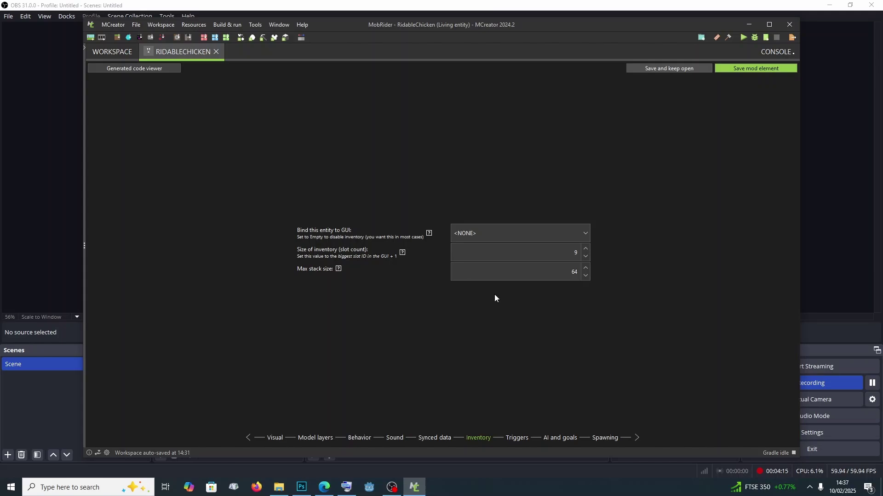
click(525, 439)
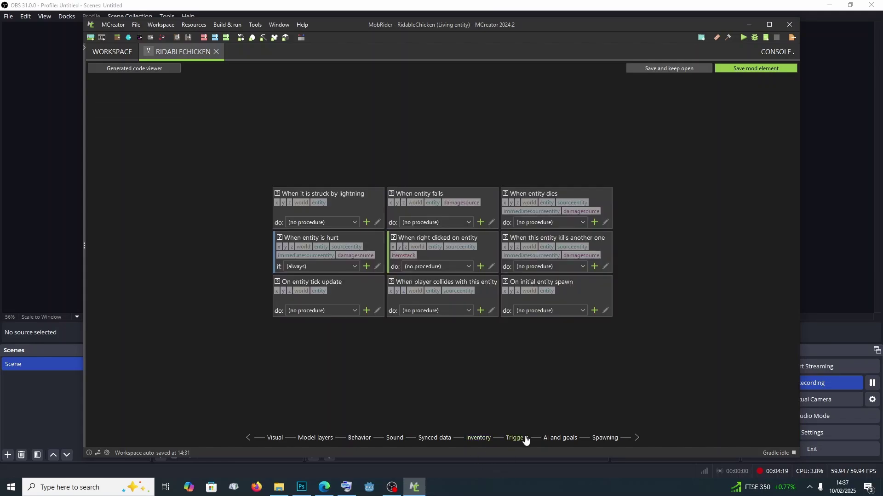
click(553, 441)
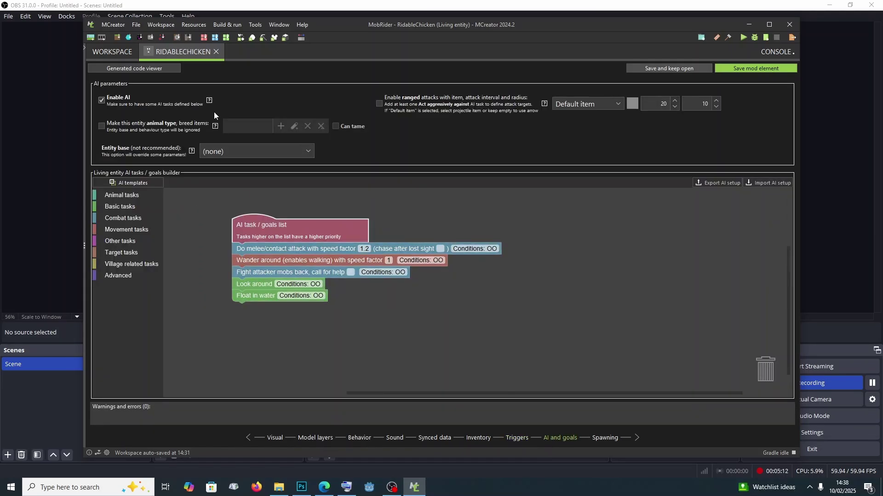
click(304, 155)
click(255, 200)
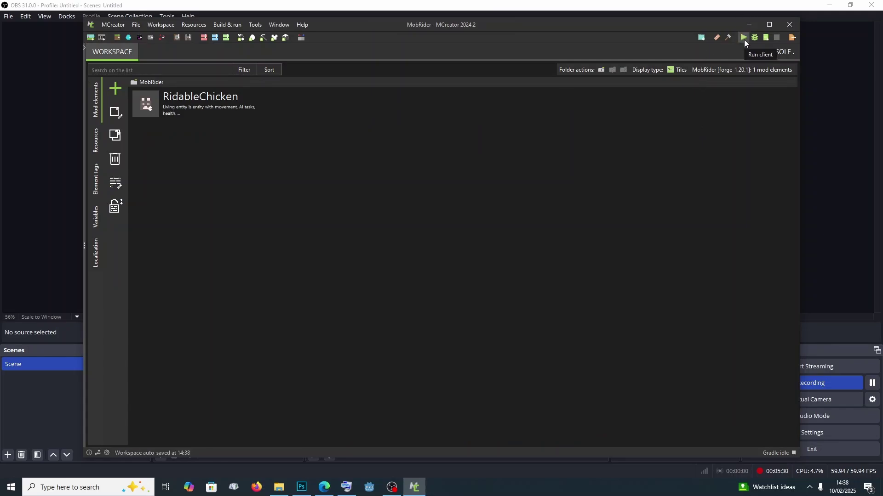
Run the Minecraft test client and set the new world's game mode to Creative.
click(744, 39)
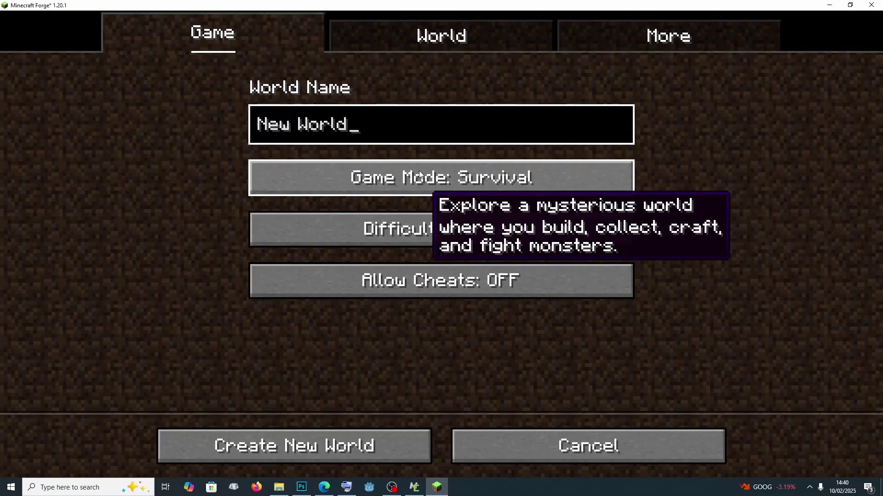
click(454, 176)
click(458, 189)
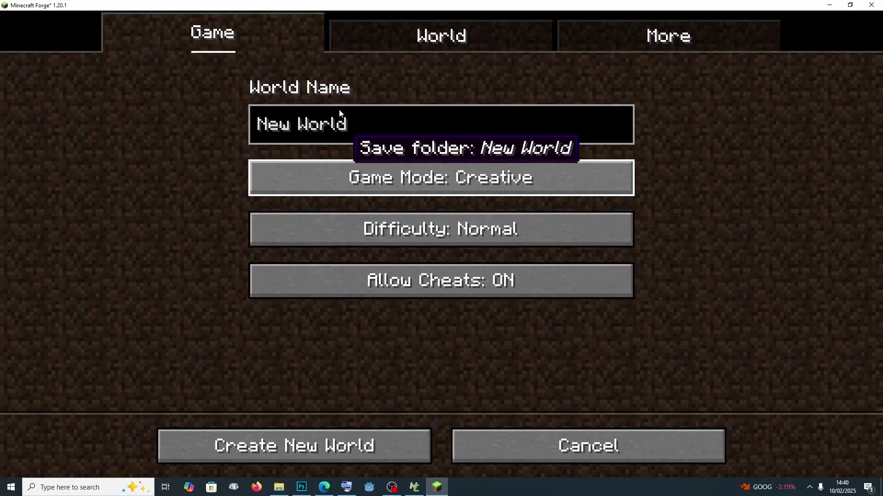
Name the new world "mob tester" and create it.
click(354, 120)
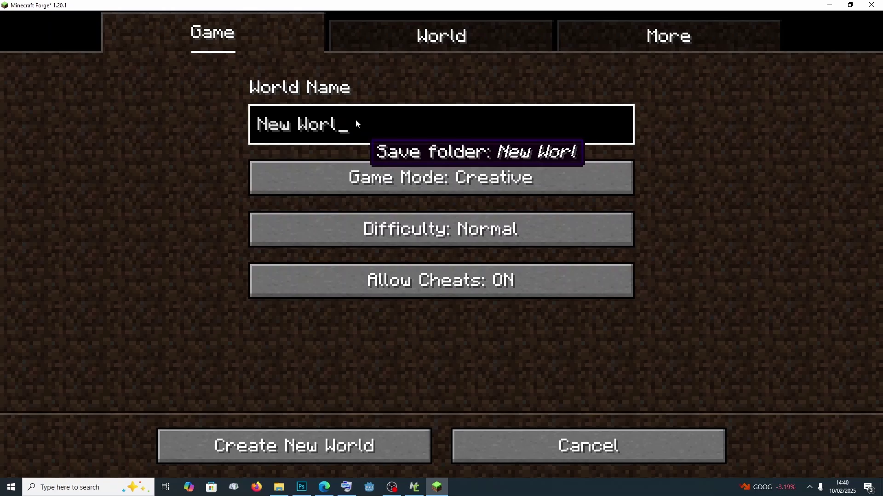
key(BackSpace)
key(BackSpace)
key(BackSpace)
key(BackSpace)
key(BackSpace)
key(BackSpace)
key(BackSpace)
key(BackSpace)
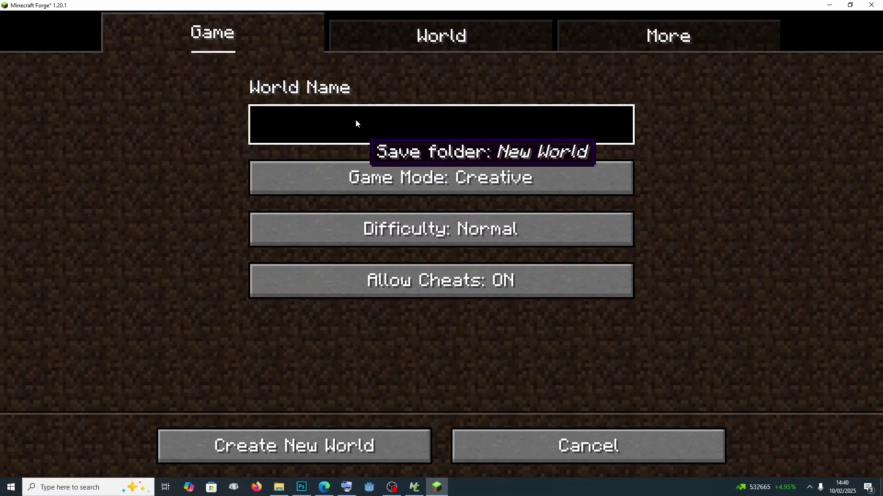
text(mob t)
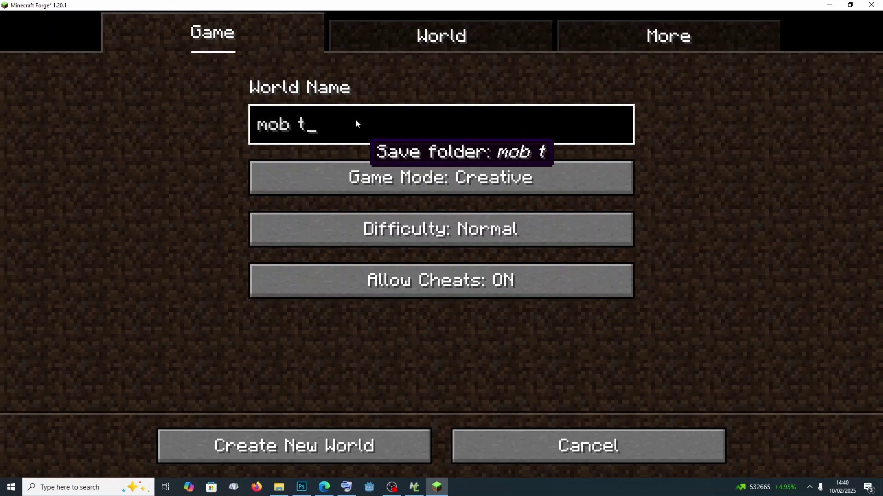
text(ester)
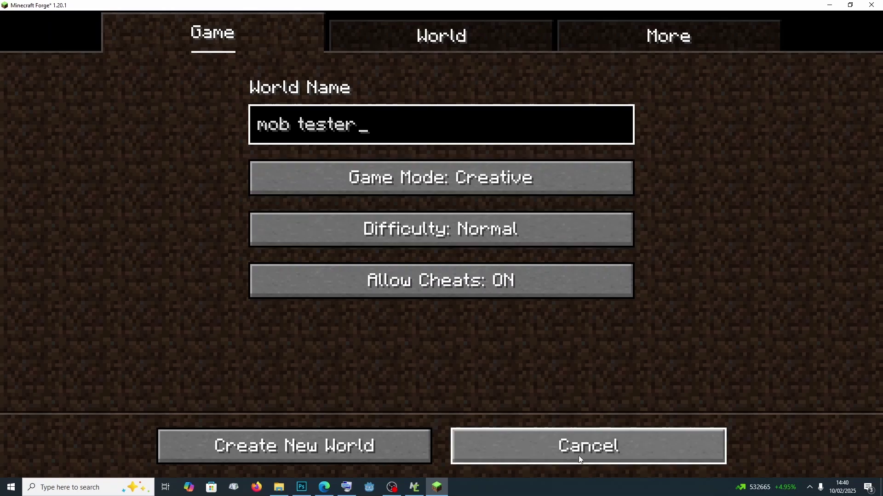
click(347, 448)
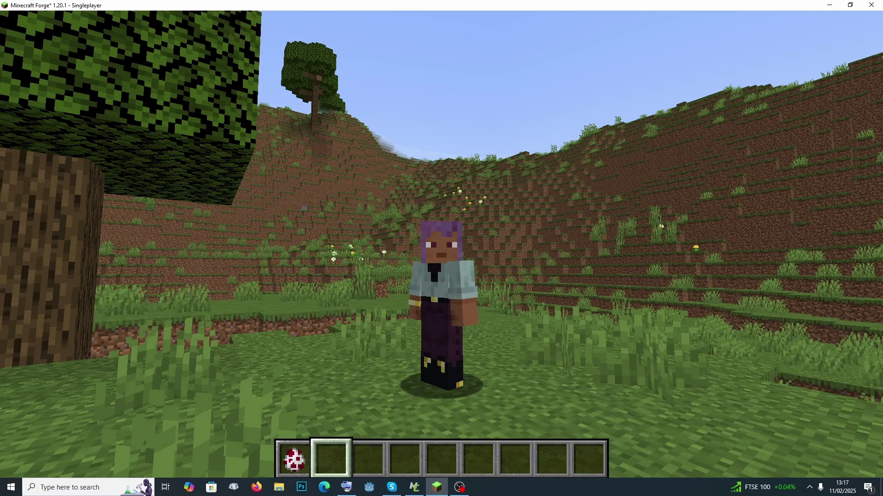
Switch to first-person view and spawn several chickens on the grass with the Ridable Chicken Spawn Egg.
key(F5)
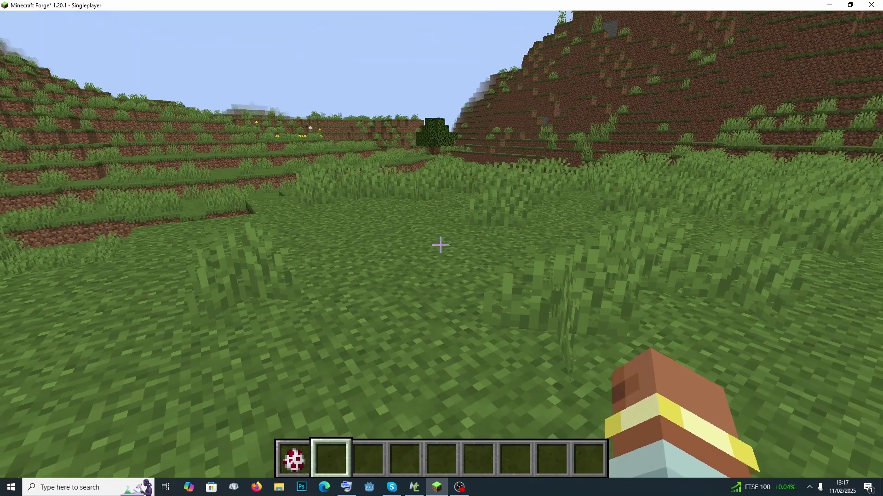
key(1)
right_click(440, 245)
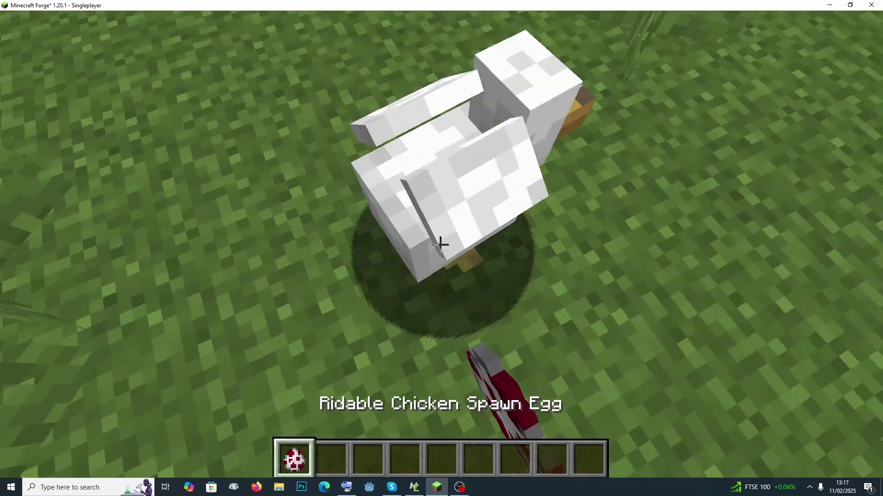
right_click(440, 245)
right_click(440, 245)
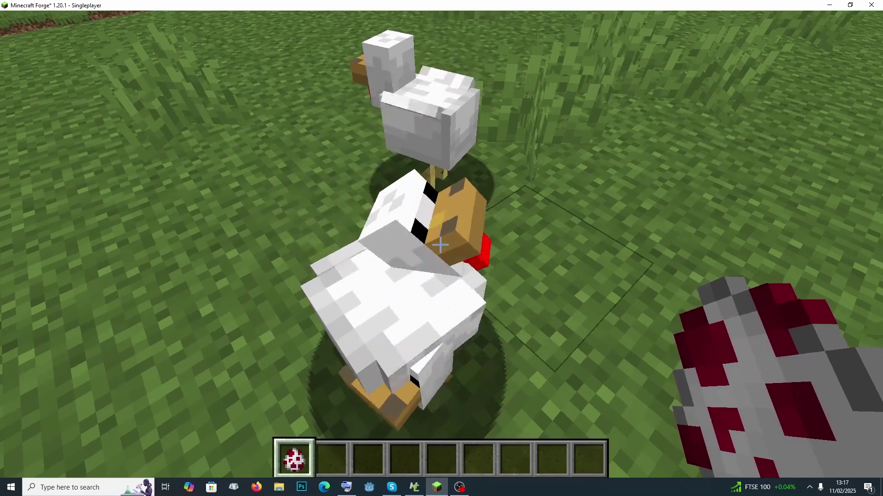
Mount one of the spawned chickens with an empty hand and switch to the front-facing third-person view.
key(2)
right_click(441, 244)
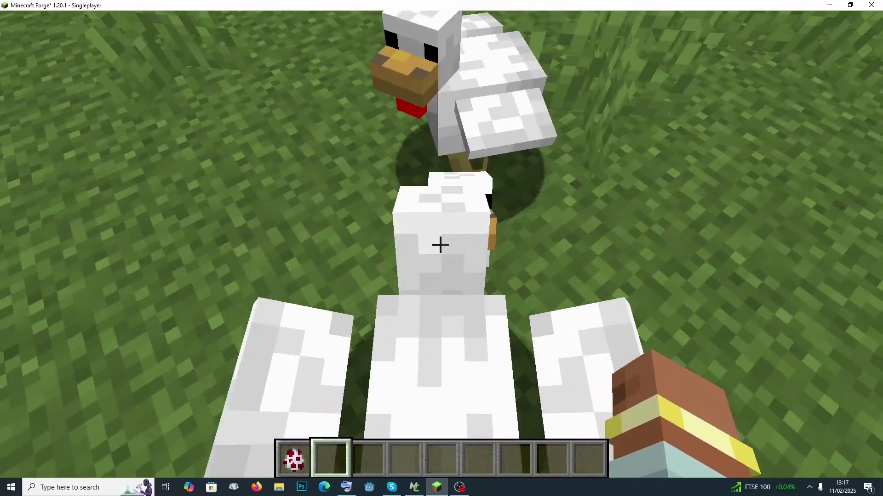
key(F5)
key(F5)
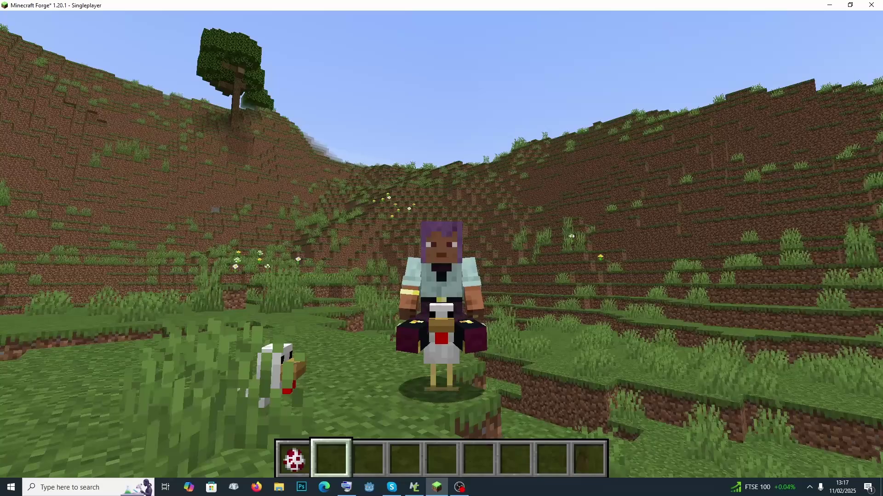
Examine the rider on the chicken from the rear and front third-person views, ending with the rear view.
key(F5)
key(F5)
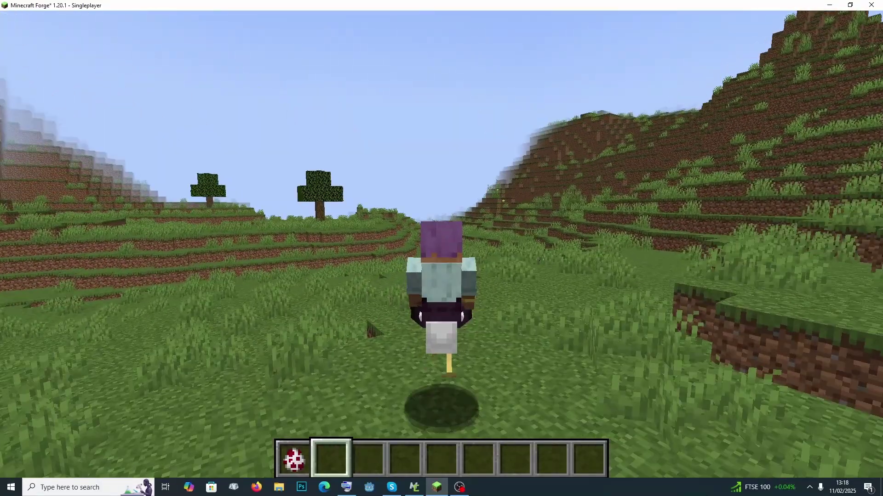
key(F5)
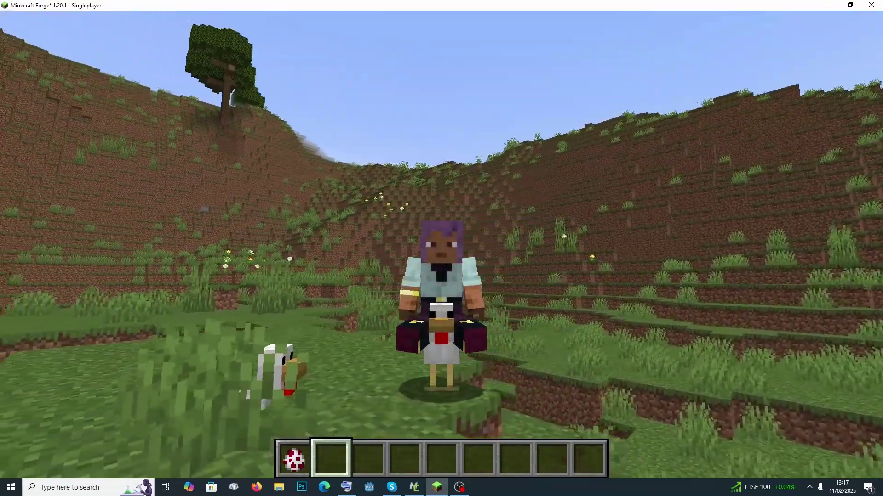
key(F5)
key(F5)
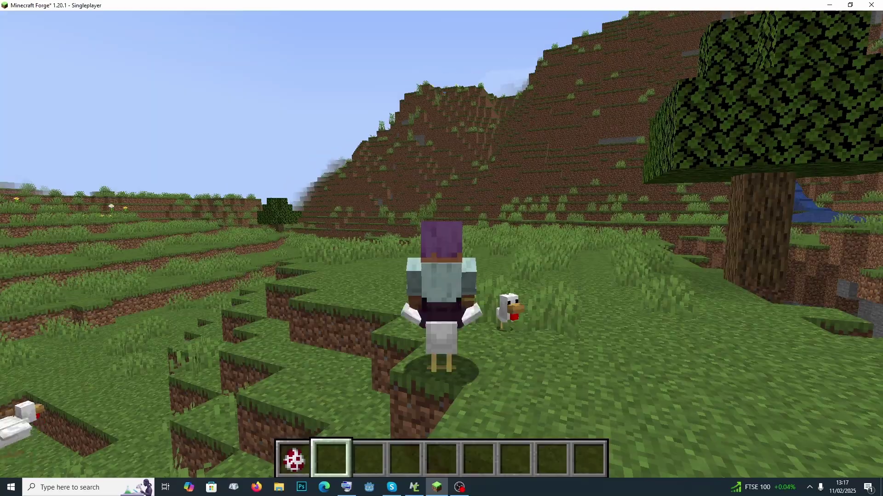